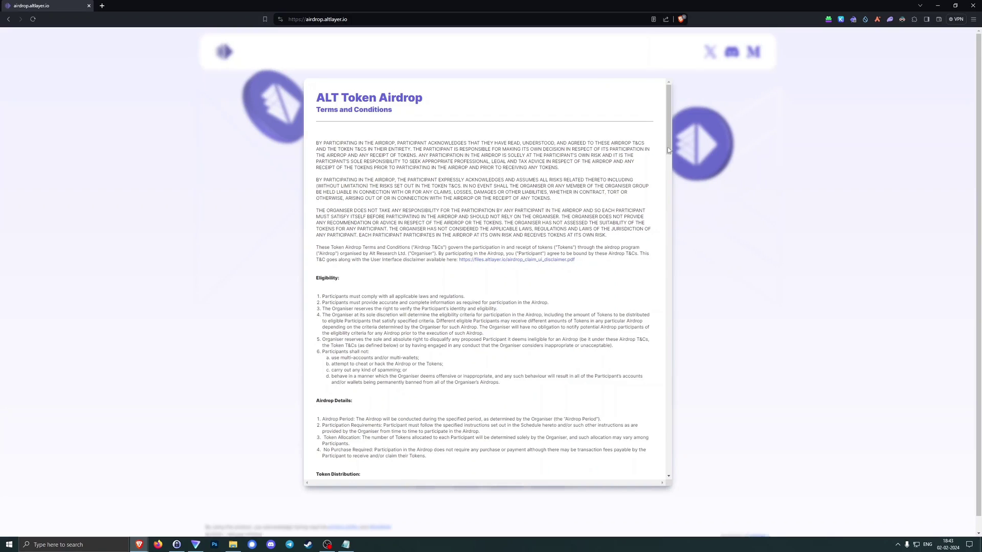
scroll(652, 169, down, 3)
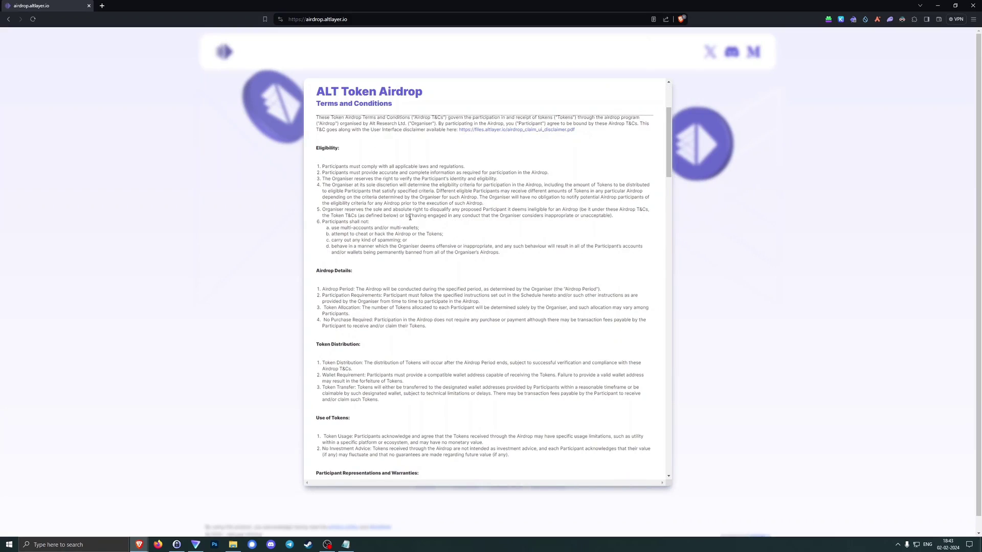
Read the terms to the end, briefly highlighting the multi-account and multi-wallet clause
drag(332, 229, 419, 229)
click(453, 237)
drag(666, 164, 672, 476)
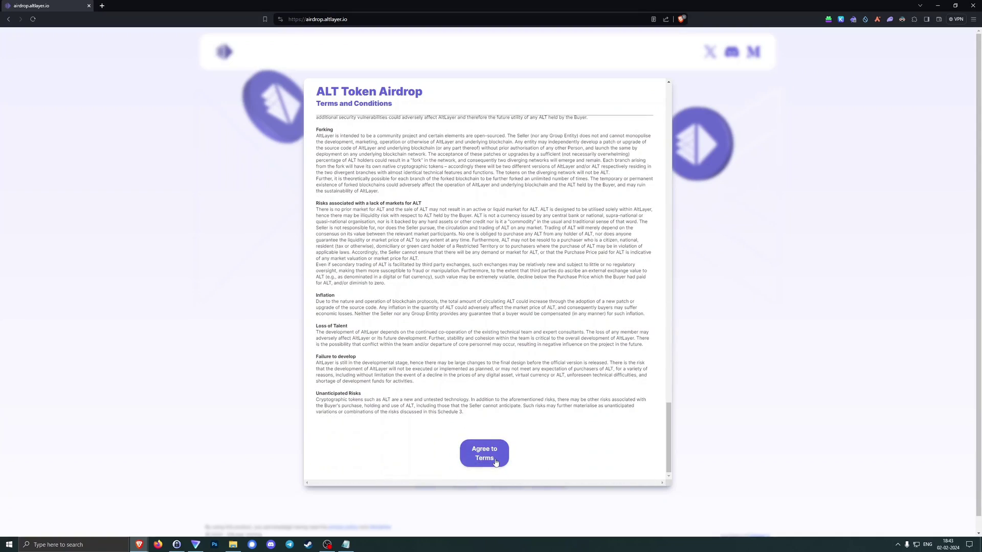
Agree to the terms, then check the celestia1 address from Notepad on the Celestia tab
click(496, 461)
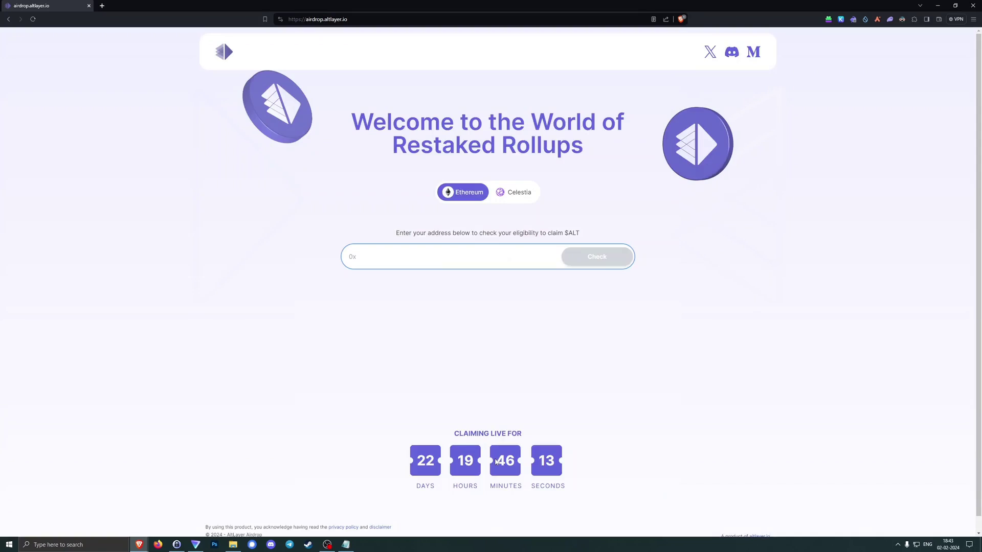
click(515, 197)
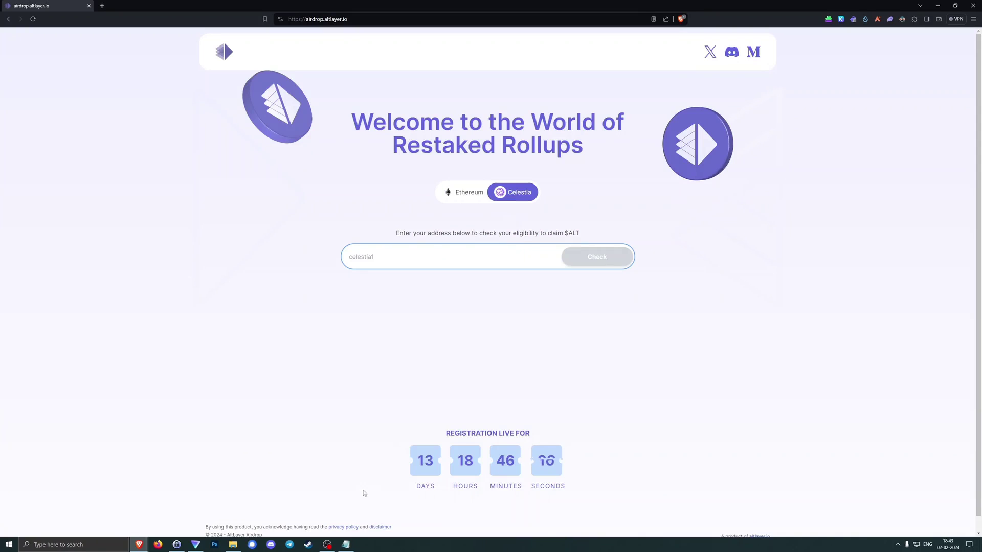
click(346, 545)
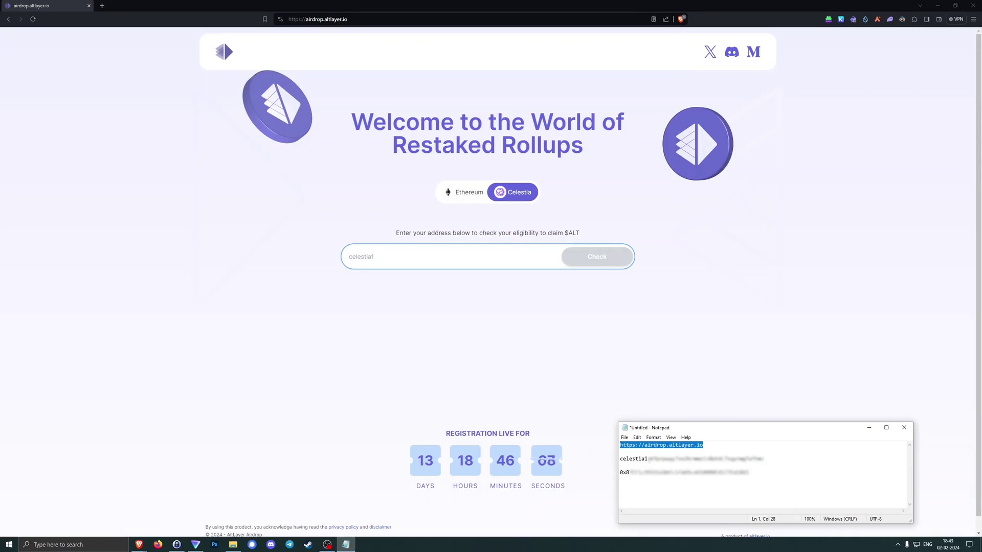
drag(620, 459, 765, 458)
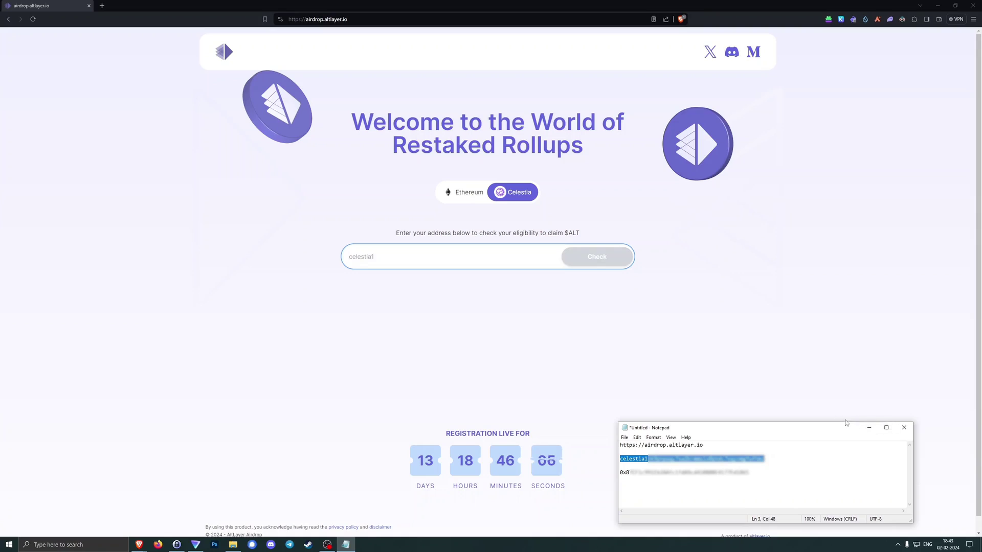
click(515, 262)
key(ctrl+v)
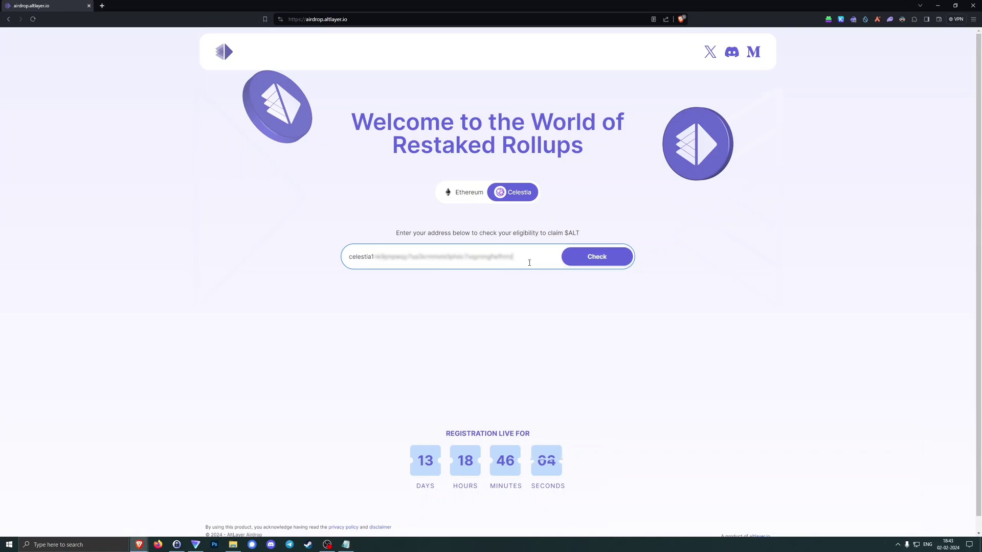
click(576, 262)
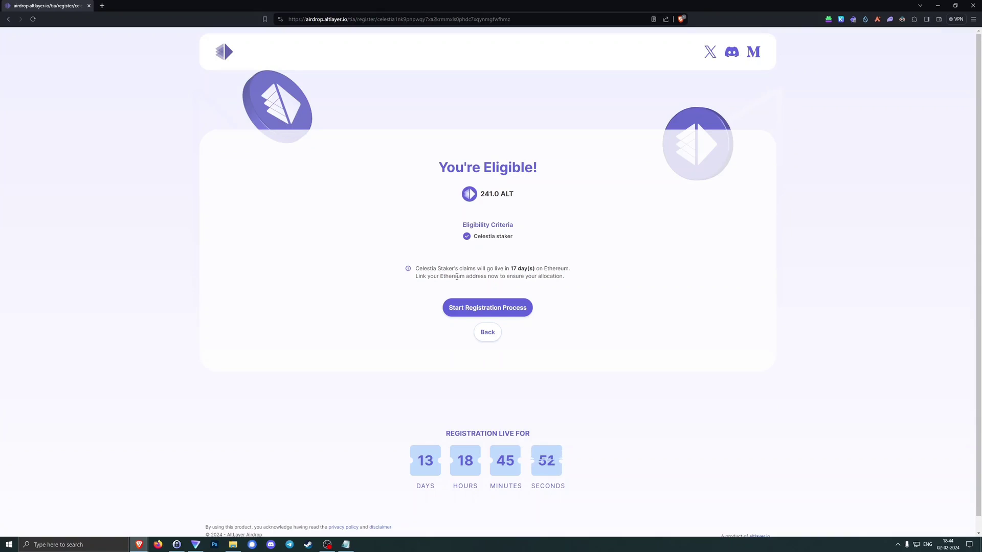
Start registration and connect the Celestia wallet with Keplr, approving the connection request
click(500, 312)
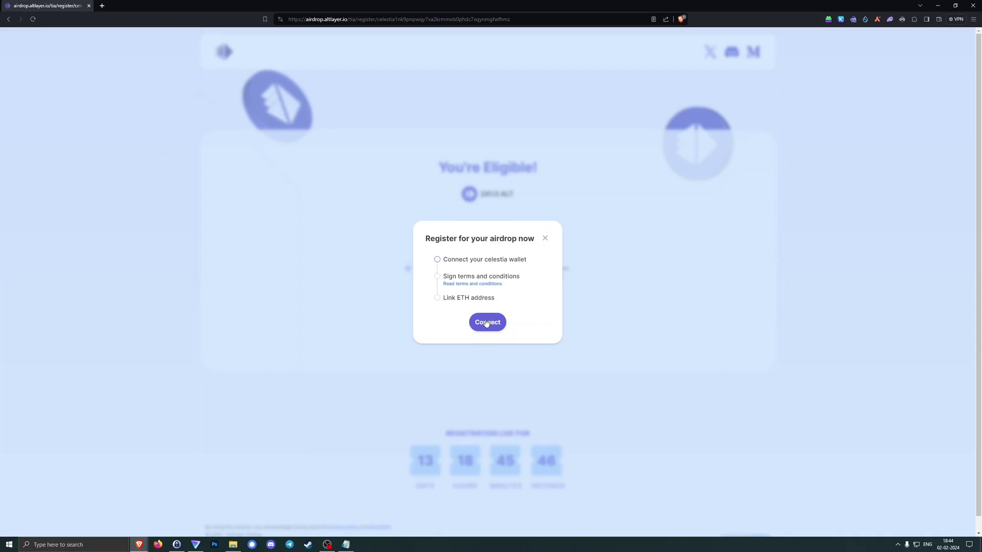
click(486, 322)
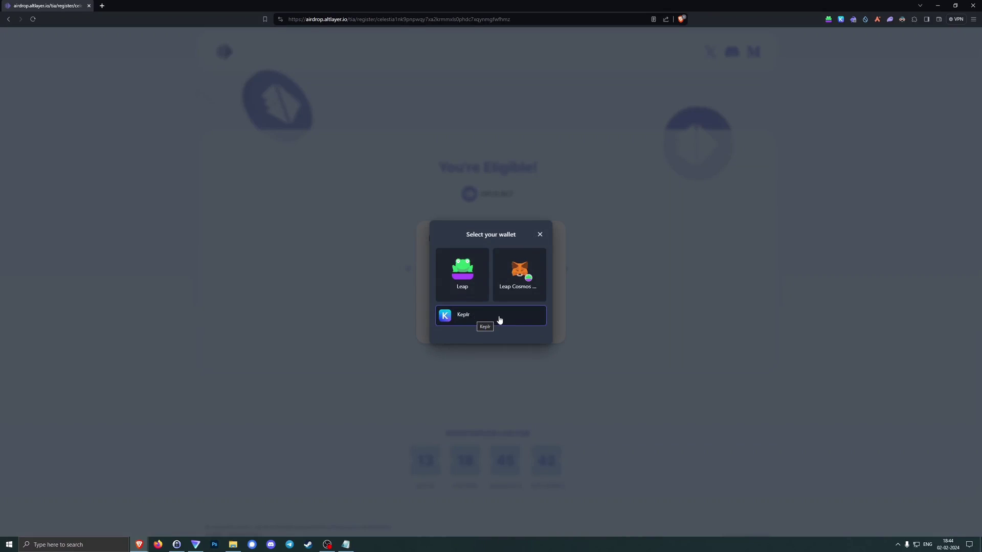
click(499, 320)
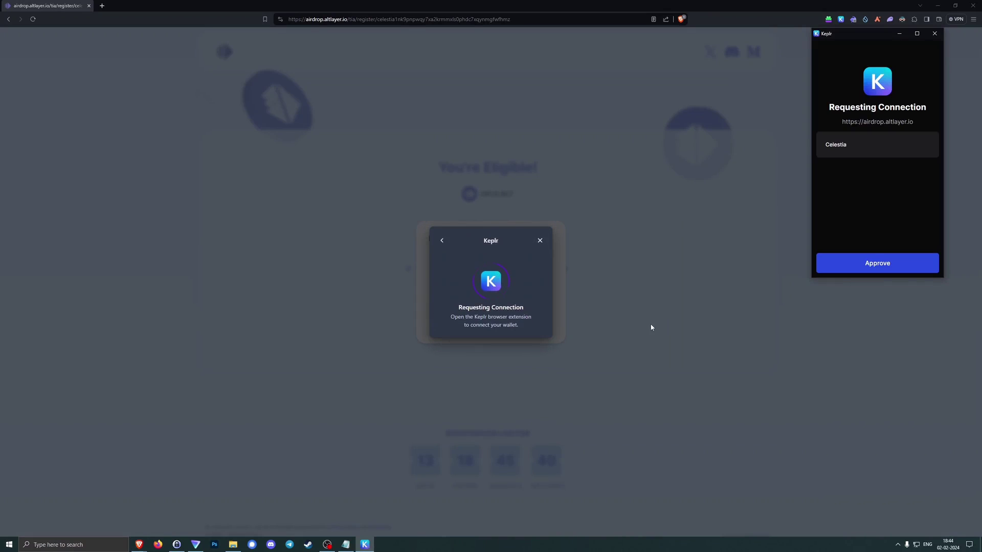
click(835, 262)
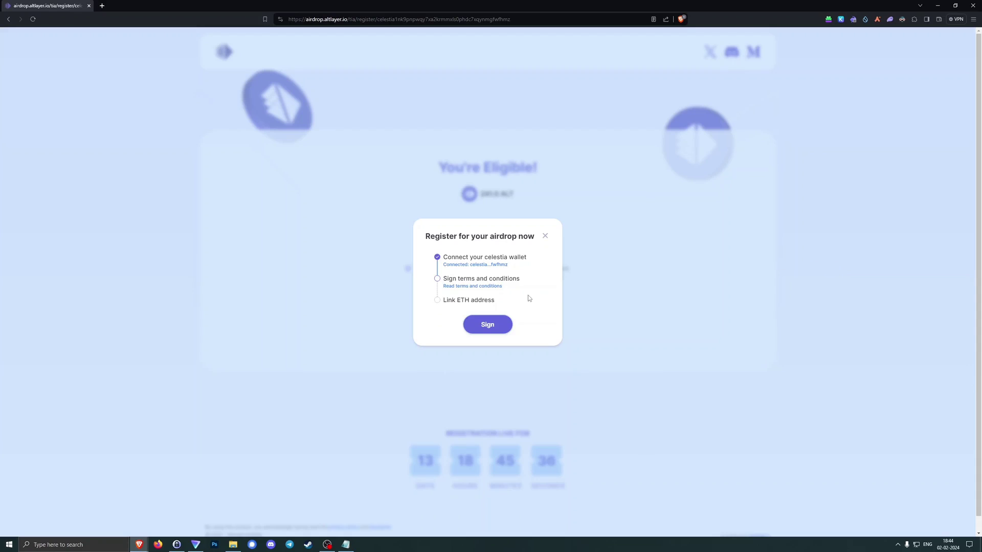
Agree to the terms and sign them, approving Keplr's Prove Ownership request
click(492, 287)
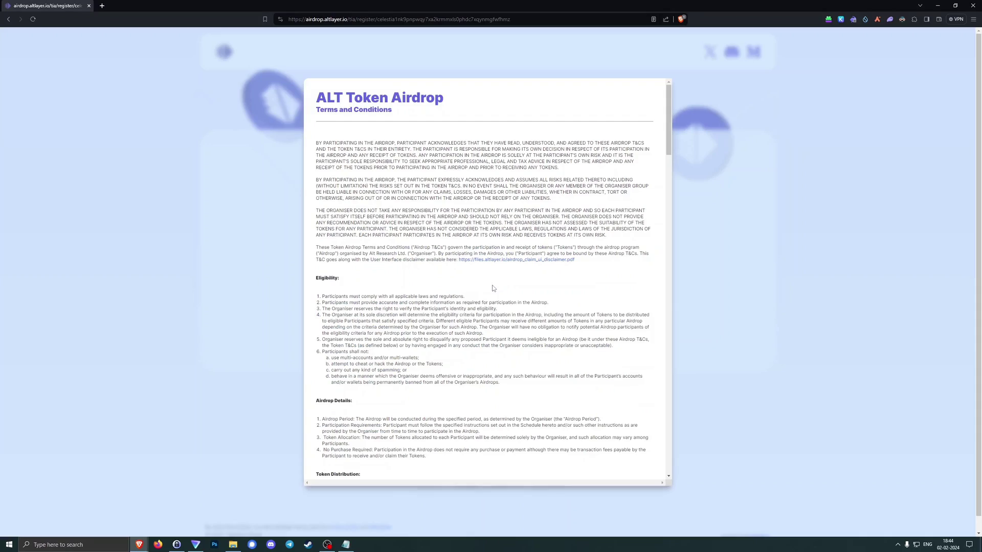
drag(668, 128, 667, 470)
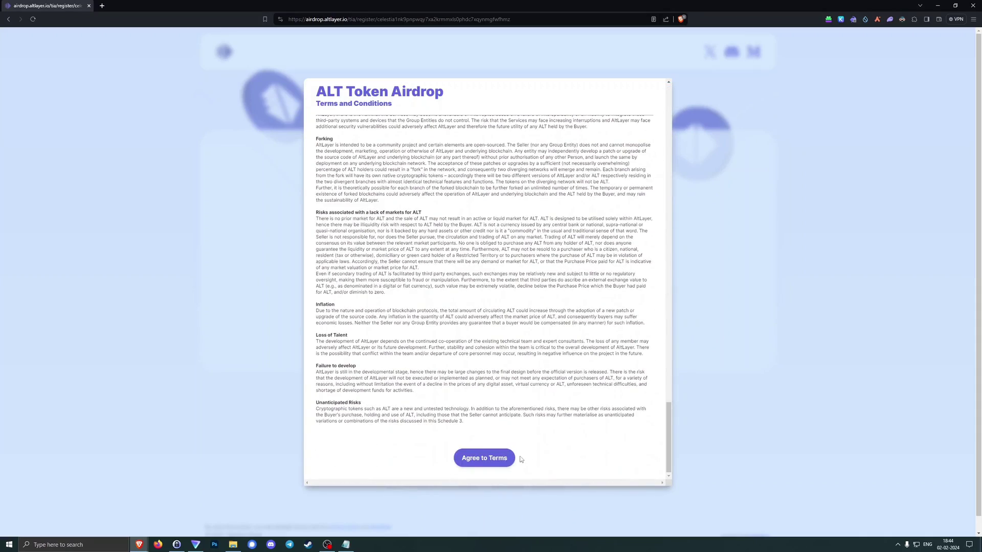
click(500, 460)
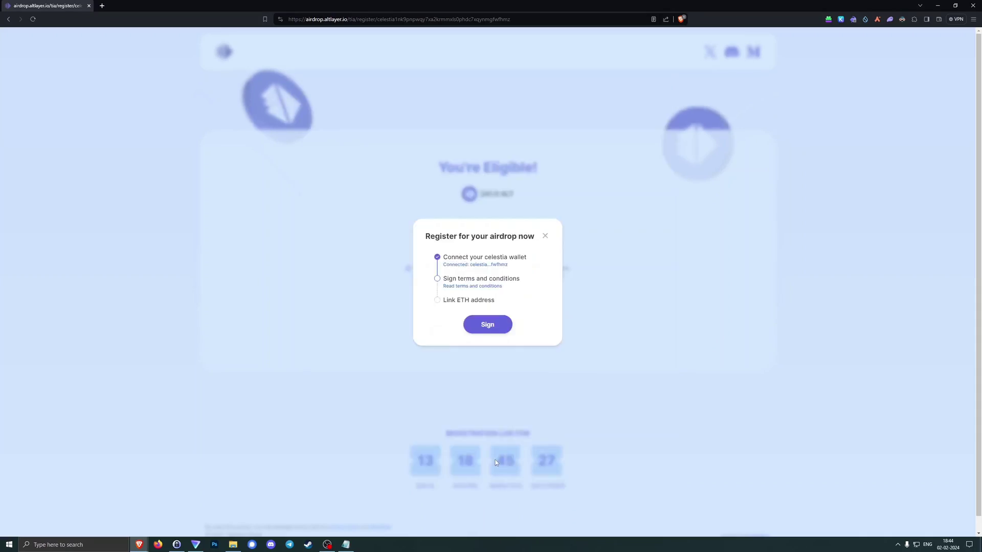
click(489, 326)
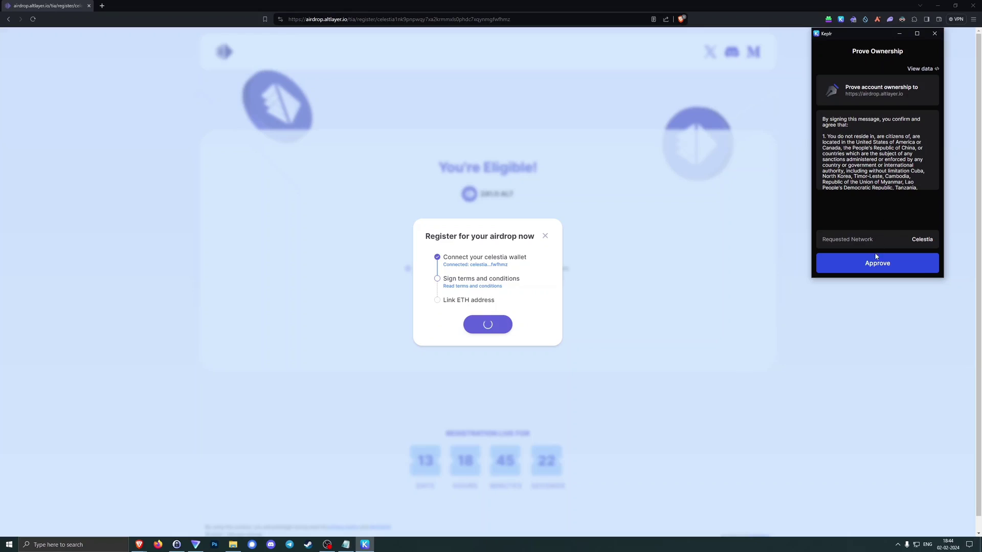
click(875, 268)
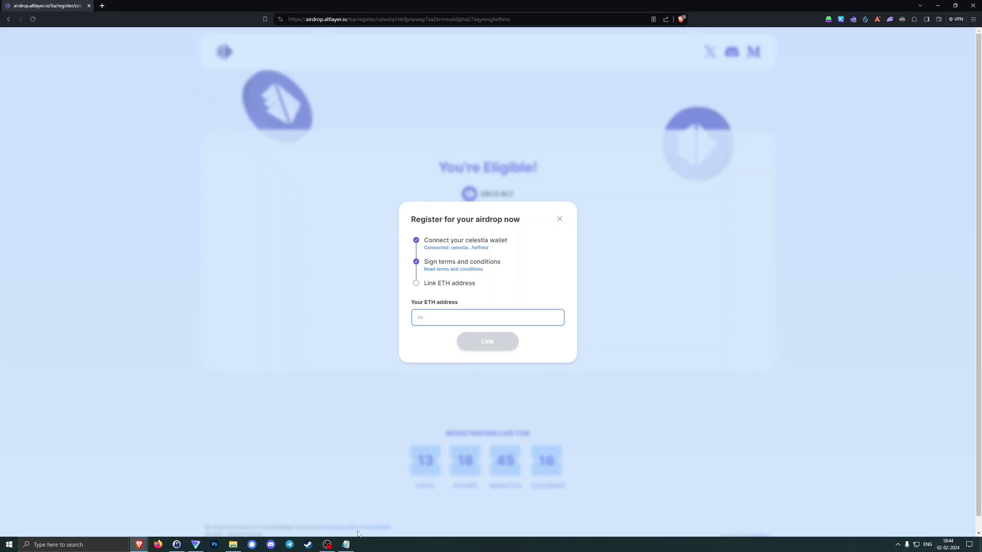
Link the 0x8 Ethereum address from Notepad and tick hCaptcha's 'I am human' box
click(346, 544)
drag(619, 472, 748, 472)
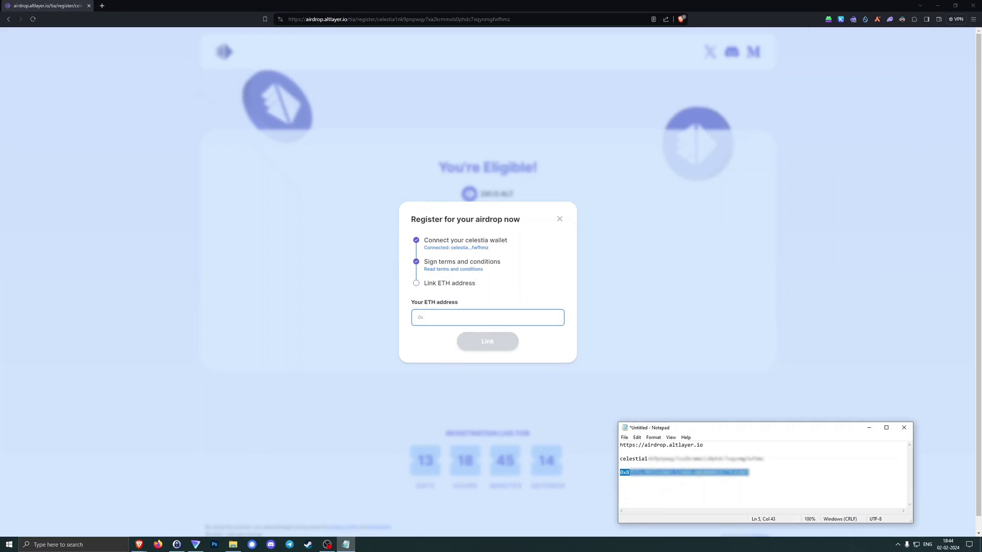
click(518, 319)
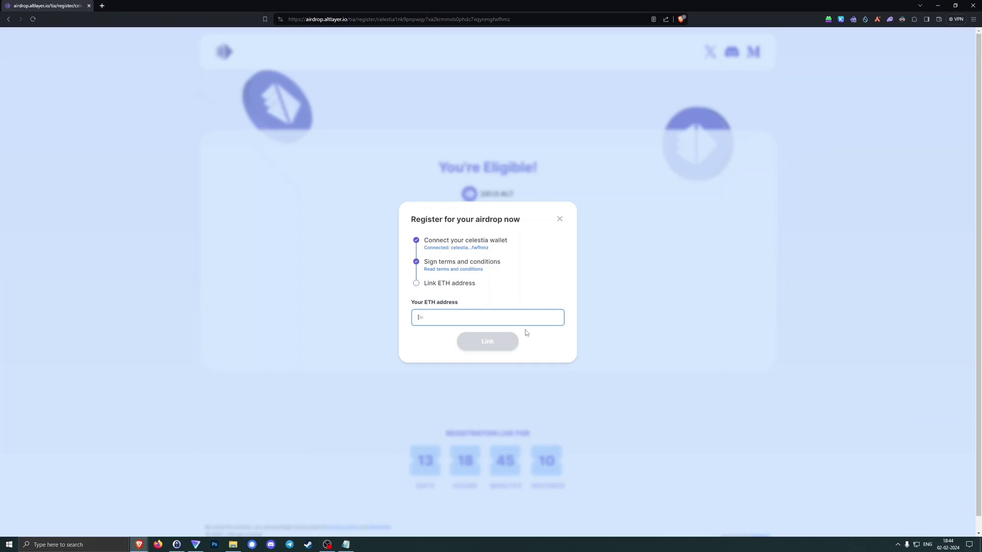
key(ctrl+v)
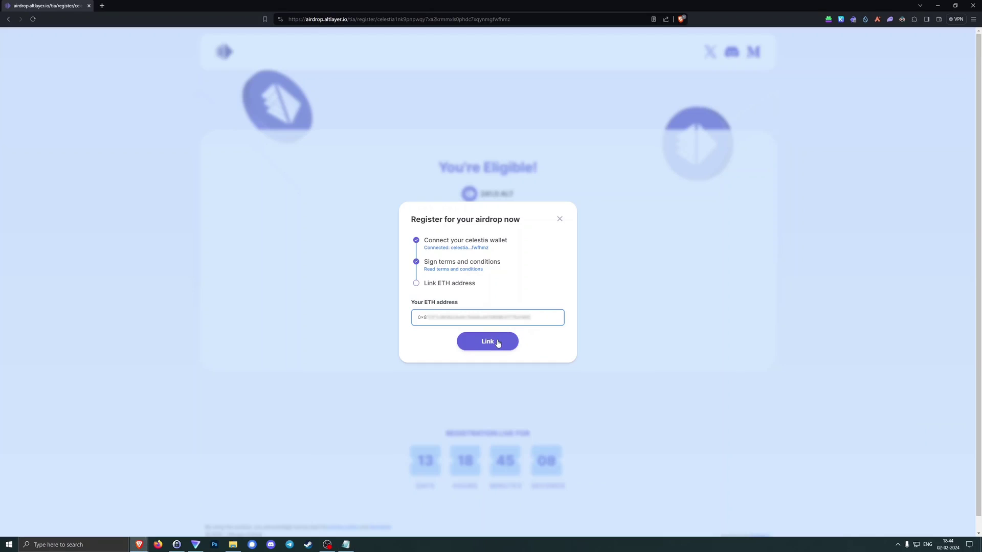
click(497, 342)
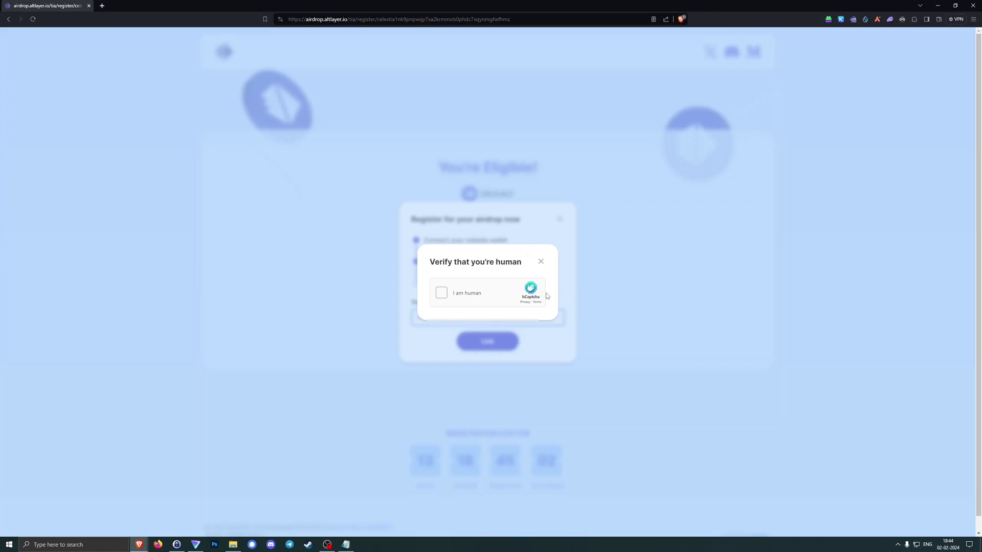
click(442, 294)
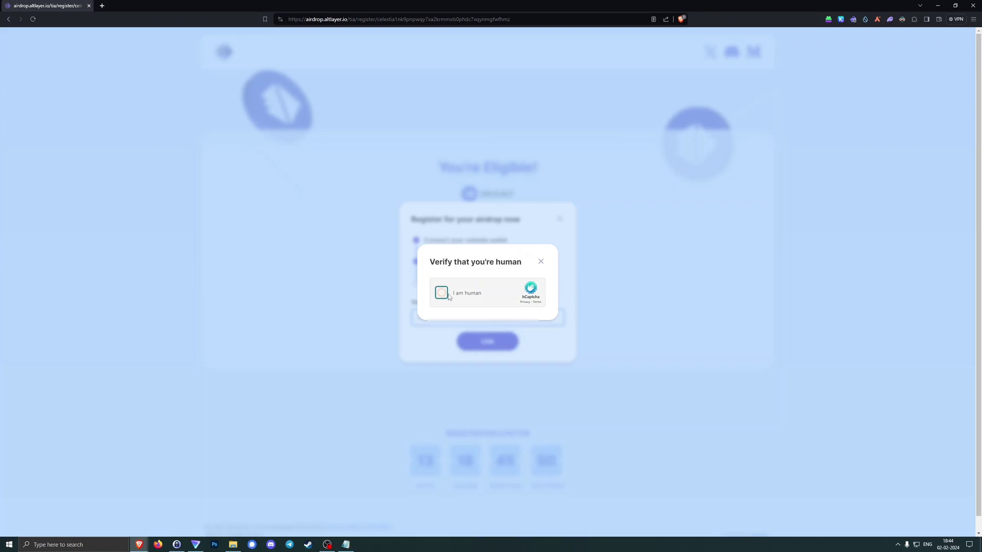